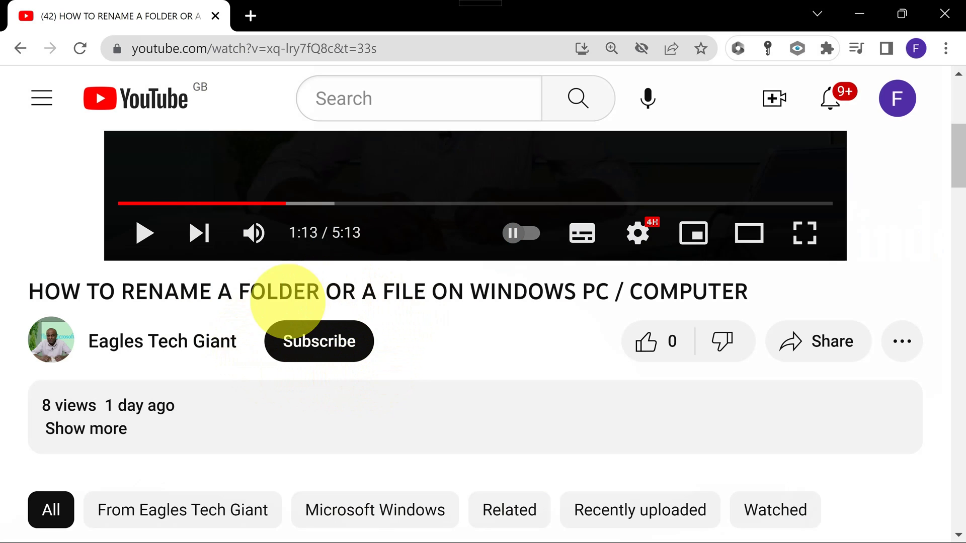
Subscribe to the tutorial's channel with notifications set to All.
{"action": "left_click", "coordinate": [330, 341]}
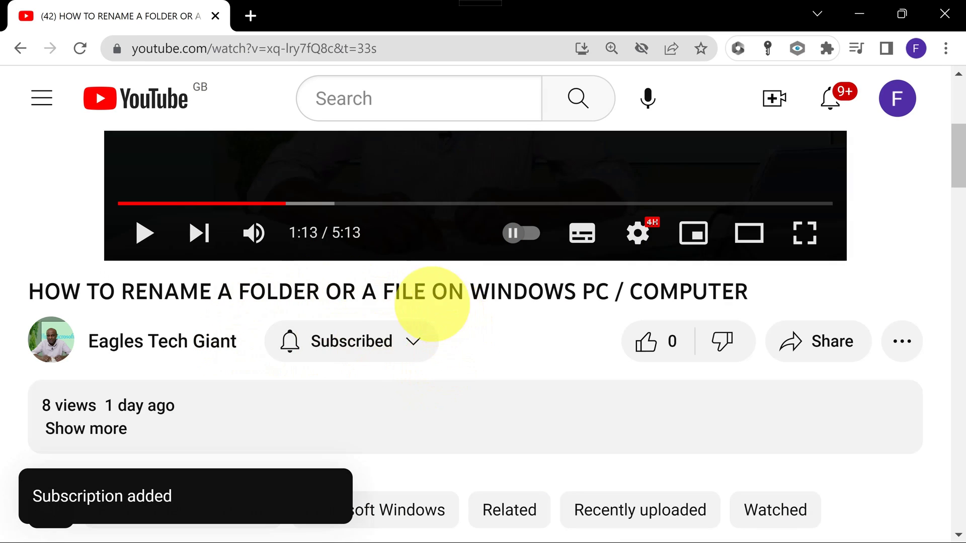
{"action": "left_click", "coordinate": [412, 344]}
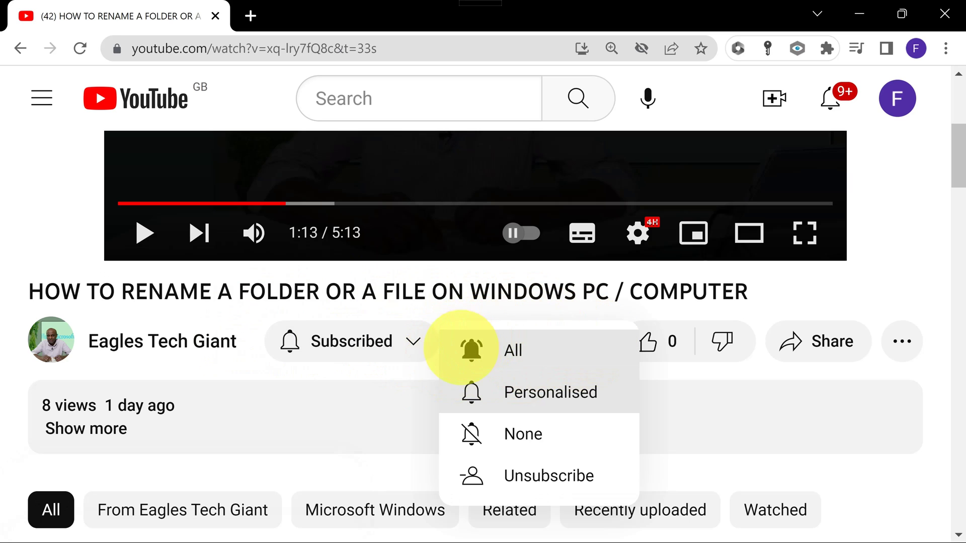
{"action": "left_click", "coordinate": [467, 352]}
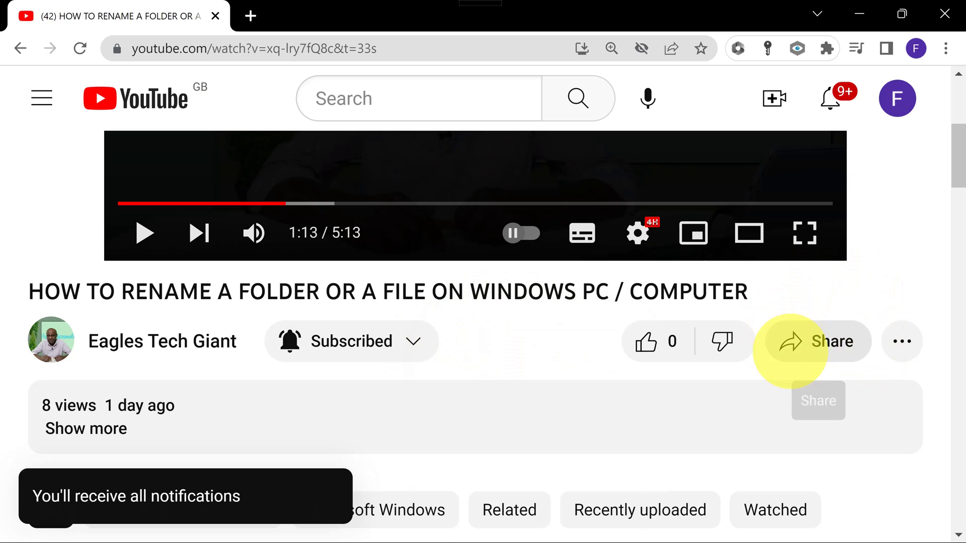
Like the video so its like count reads 1.
{"action": "left_click", "coordinate": [817, 339]}
{"action": "left_click", "coordinate": [748, 155]}
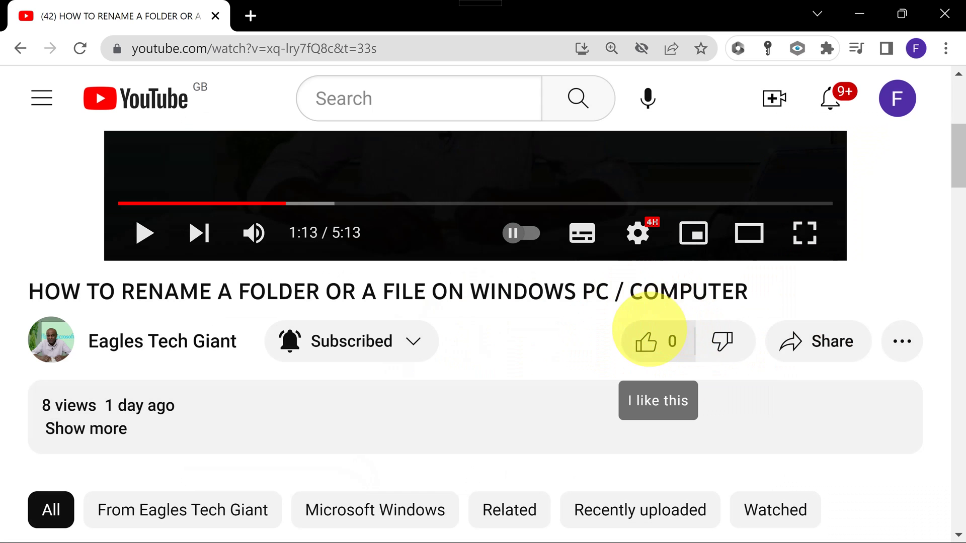
{"action": "left_click", "coordinate": [647, 340]}
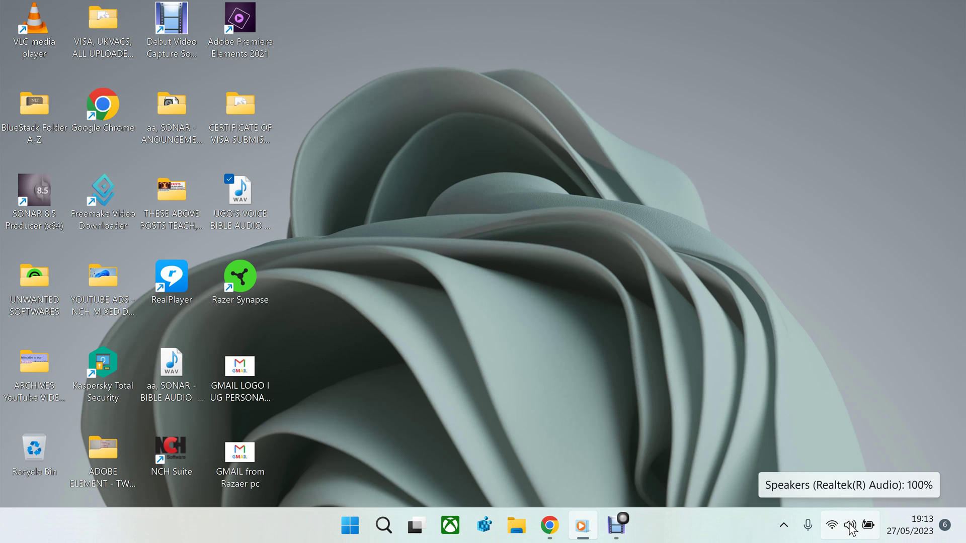
Set the quick settings speaker volume to 58% and close the panel.
{"action": "left_click", "coordinate": [850, 527]}
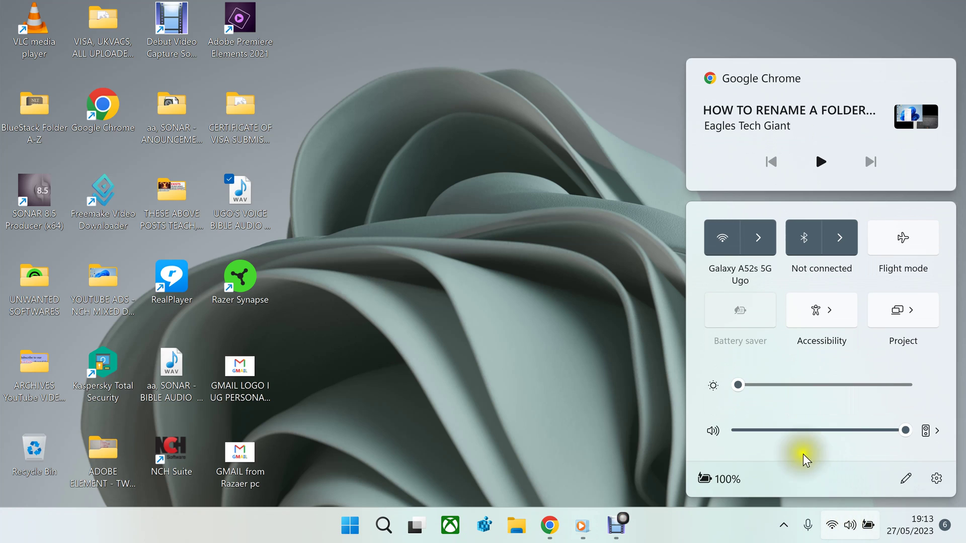
{"action": "mouse_move", "coordinate": [907, 433]}
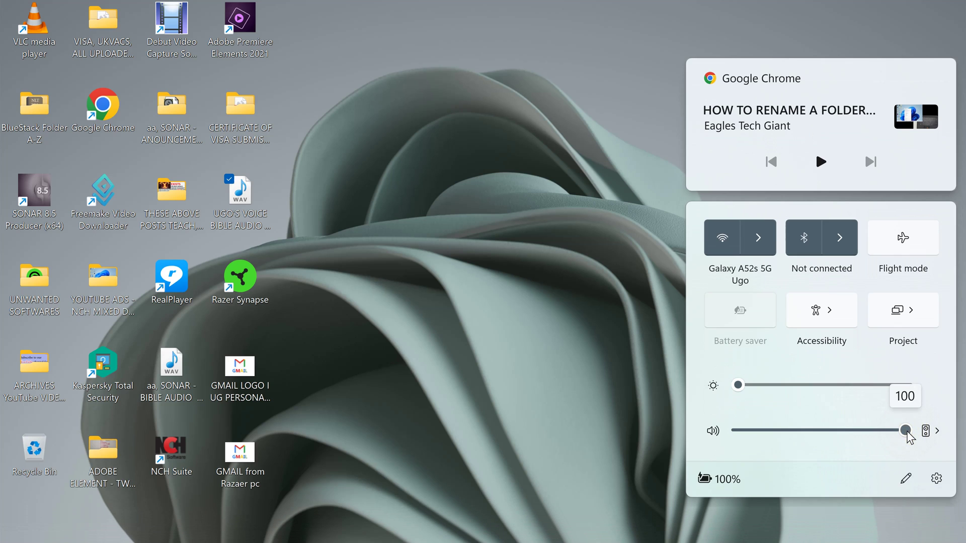
{"action": "left_click_drag", "start_coordinate": [907, 433], "coordinate": [930, 441]}
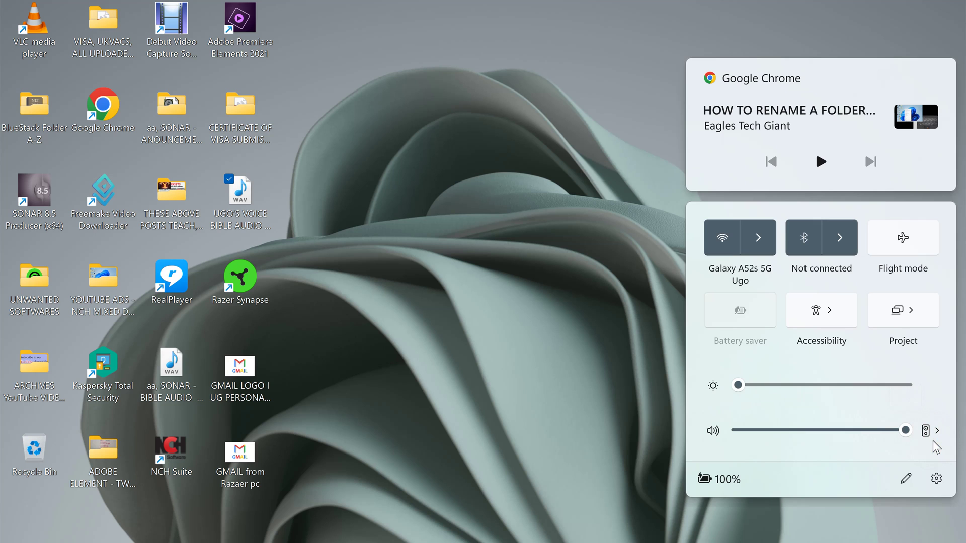
{"action": "left_click", "coordinate": [644, 331]}
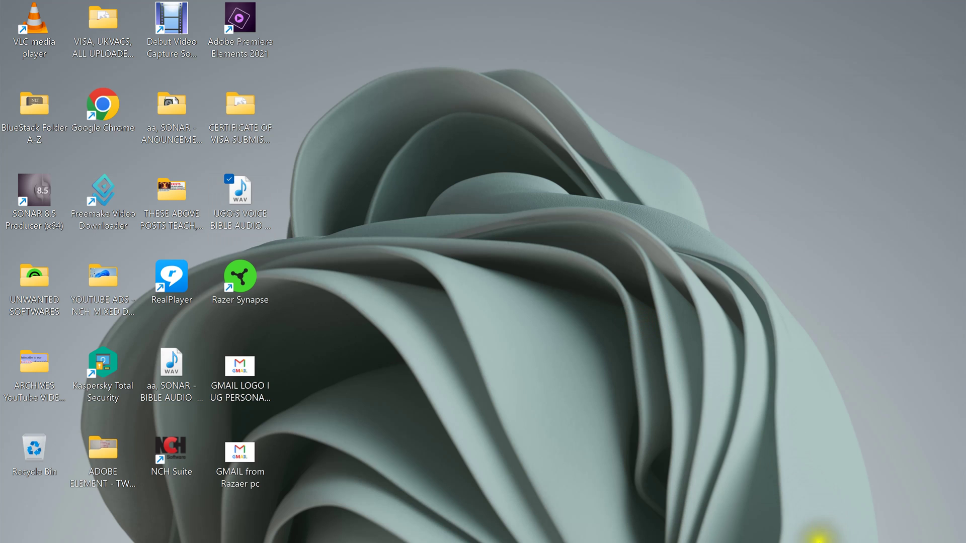
{"action": "mouse_move", "coordinate": [820, 541]}
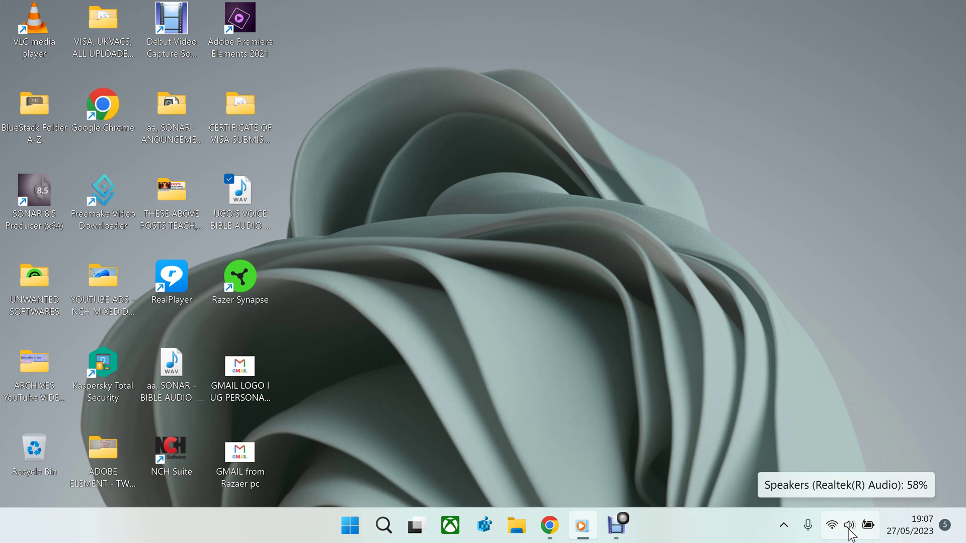
{"action": "right_click", "coordinate": [848, 528]}
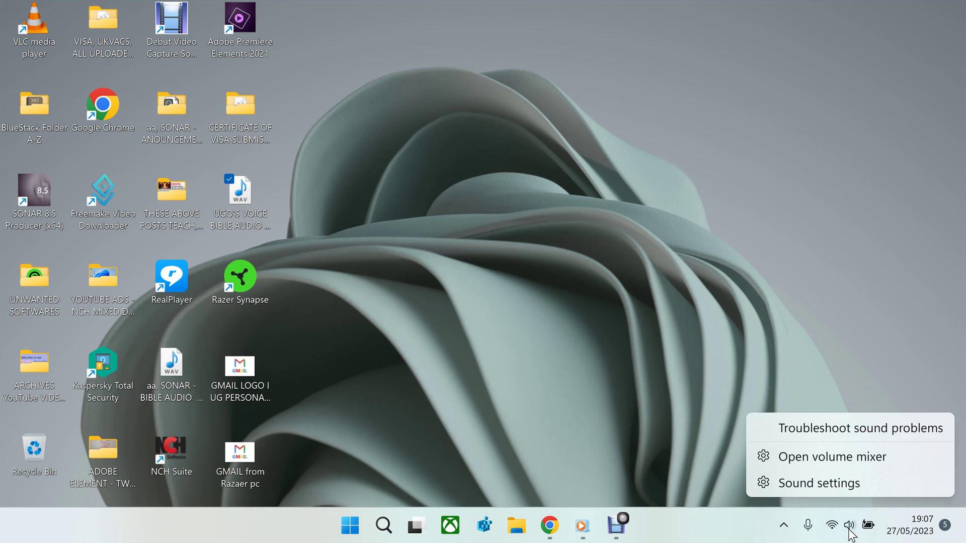
{"action": "left_click", "coordinate": [859, 458]}
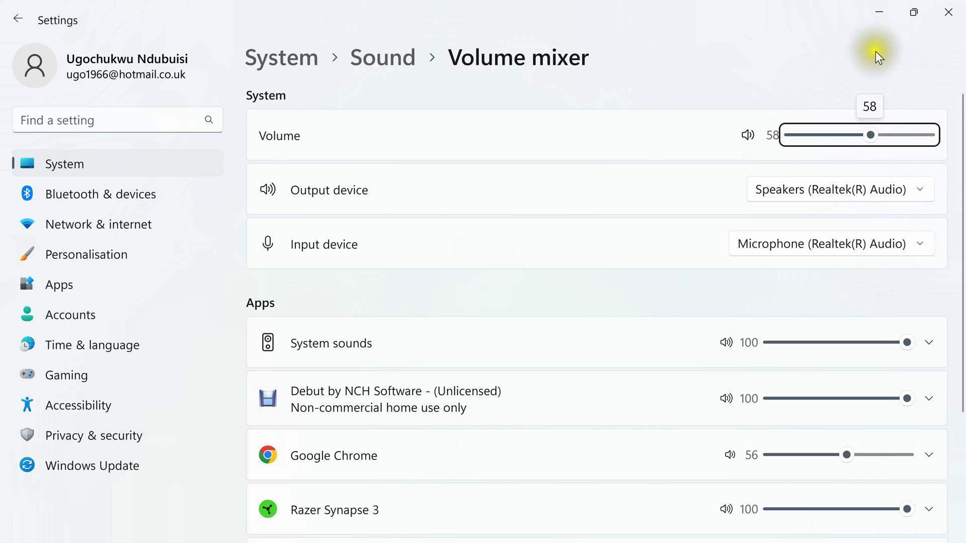
{"action": "left_click", "coordinate": [948, 12]}
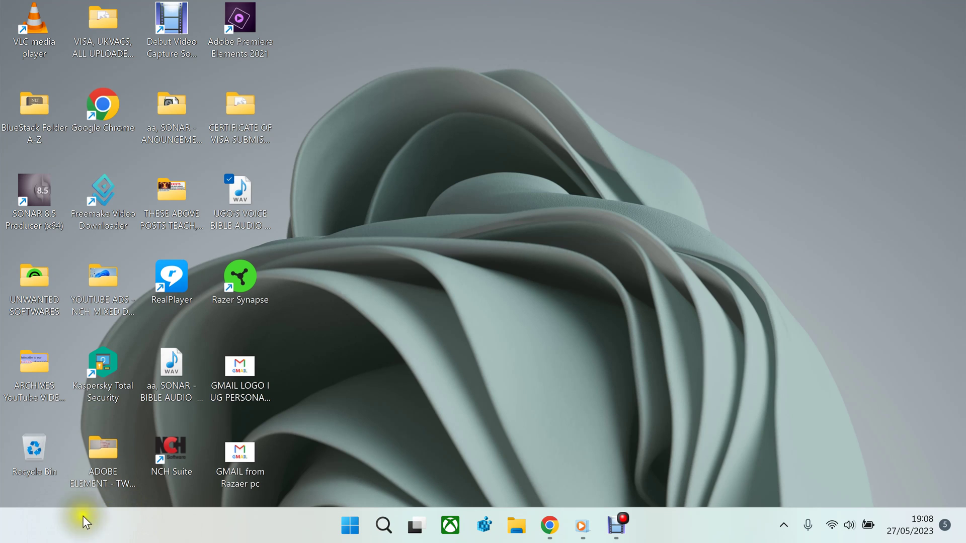
Search Windows for 'sound mixer', correcting the typo, to reach the Volume mixer page.
{"action": "left_click", "coordinate": [384, 525]}
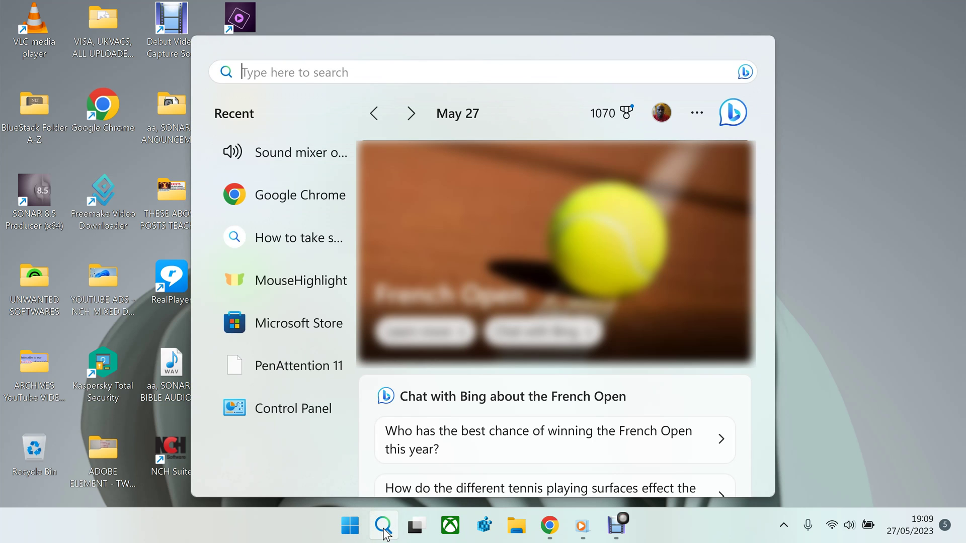
{"action": "type", "text": "sou"}
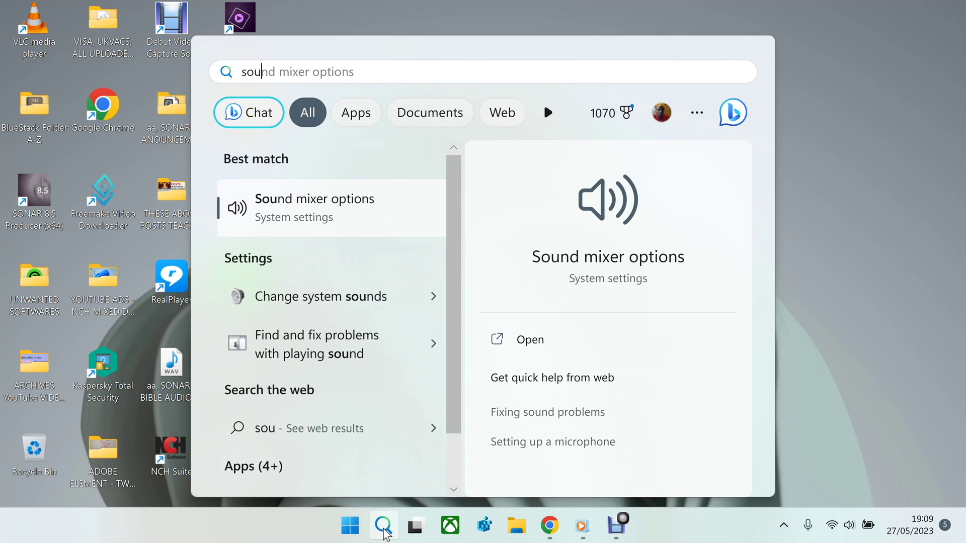
{"action": "type", "text": "nd mixw"}
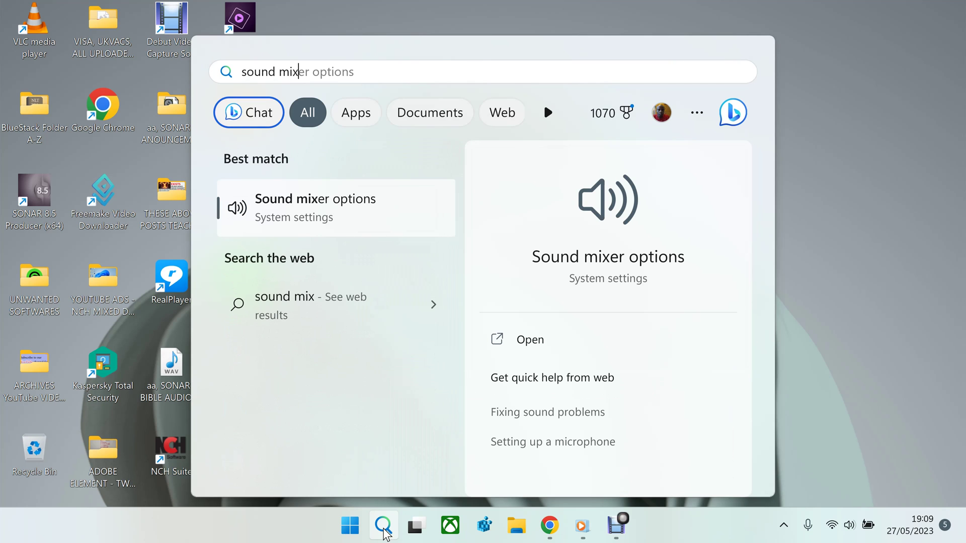
{"action": "key", "text": "BackSpace"}
{"action": "type", "text": "er"}
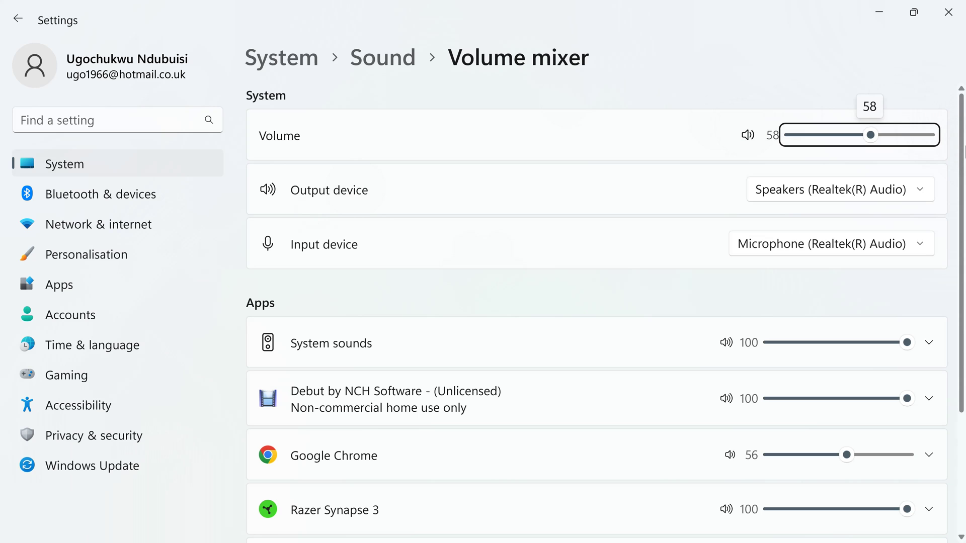
Dismiss the Device Setup notification over the Volume mixer, then switch back to Chrome.
{"action": "left_click_drag", "start_coordinate": [963, 146], "coordinate": [963, 103]}
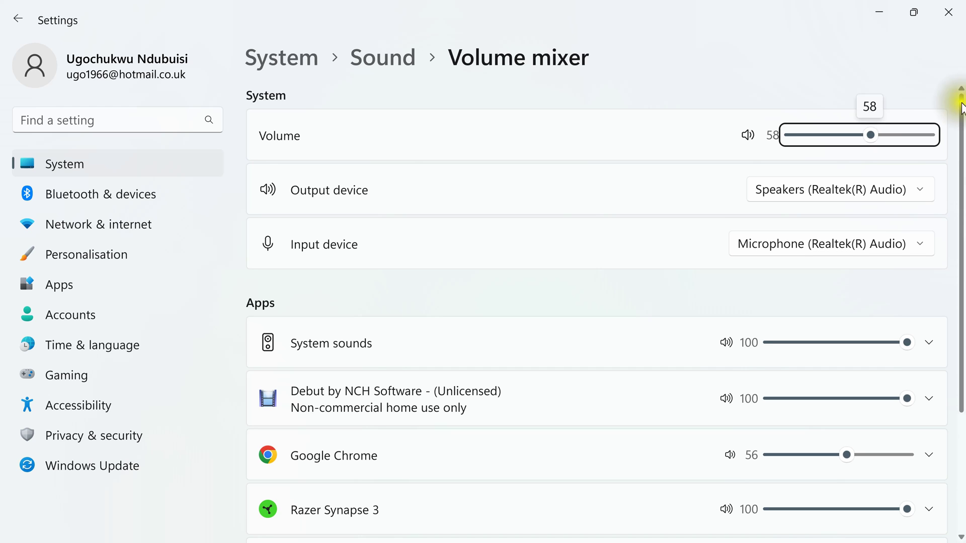
{"action": "left_click_drag", "start_coordinate": [962, 134], "coordinate": [960, 161]}
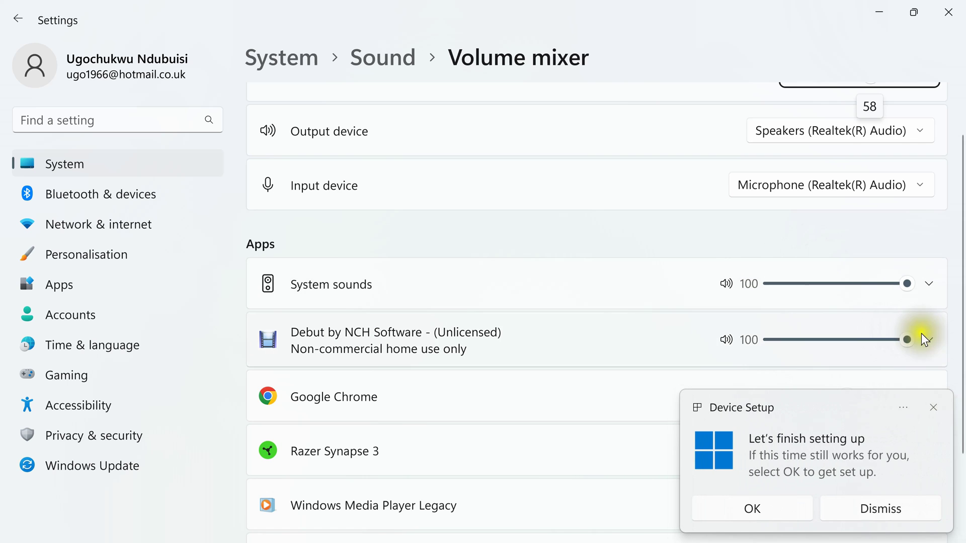
{"action": "left_click", "coordinate": [933, 407]}
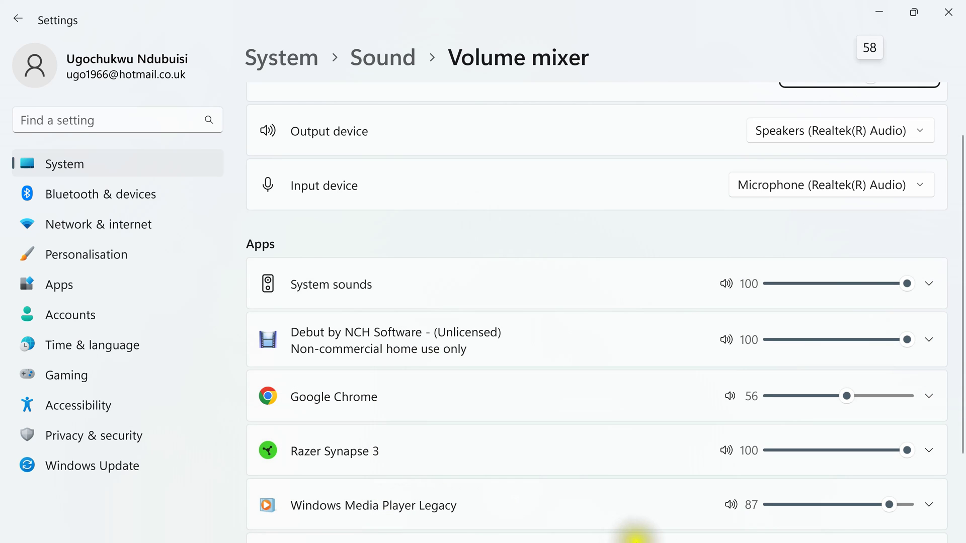
{"action": "mouse_move", "coordinate": [633, 542]}
{"action": "left_click", "coordinate": [533, 525]}
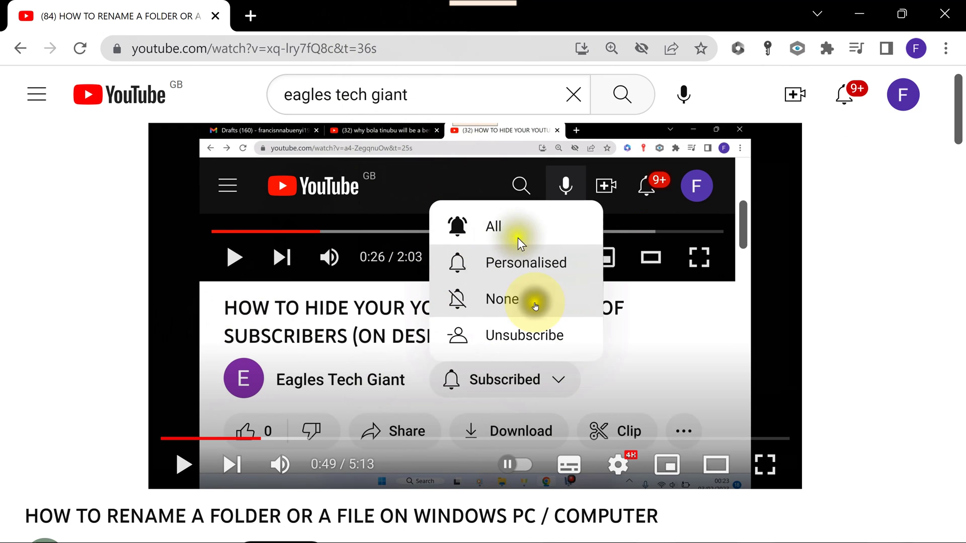
Resume the YouTube tutorial, then bring the Settings Volume mixer back to the front.
{"action": "left_click", "coordinate": [337, 359]}
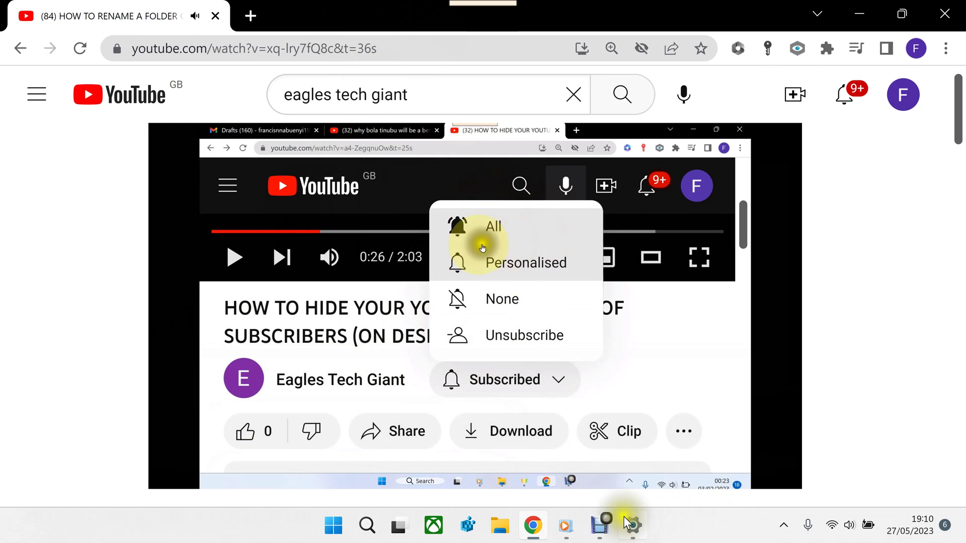
{"action": "left_click", "coordinate": [631, 525]}
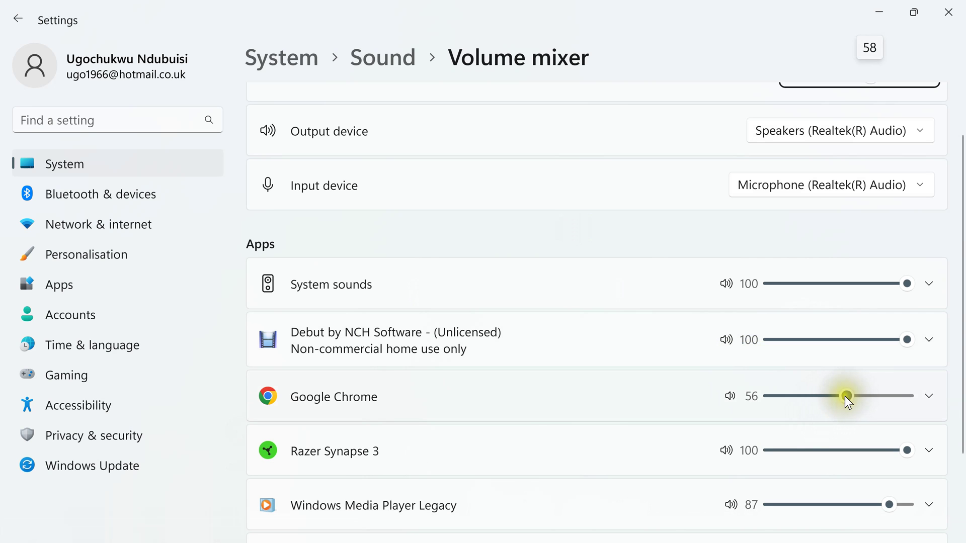
Try Google Chrome's volume slider and raise the master system volume.
{"action": "left_click_drag", "start_coordinate": [844, 396], "coordinate": [762, 402]}
{"action": "left_click_drag", "start_coordinate": [963, 311], "coordinate": [955, 151]}
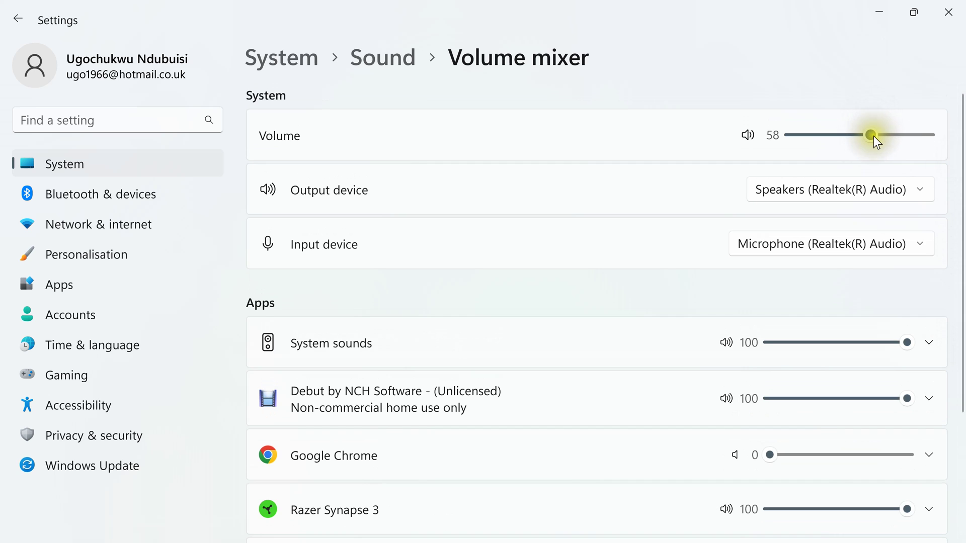
{"action": "left_click_drag", "start_coordinate": [873, 136], "coordinate": [926, 137]}
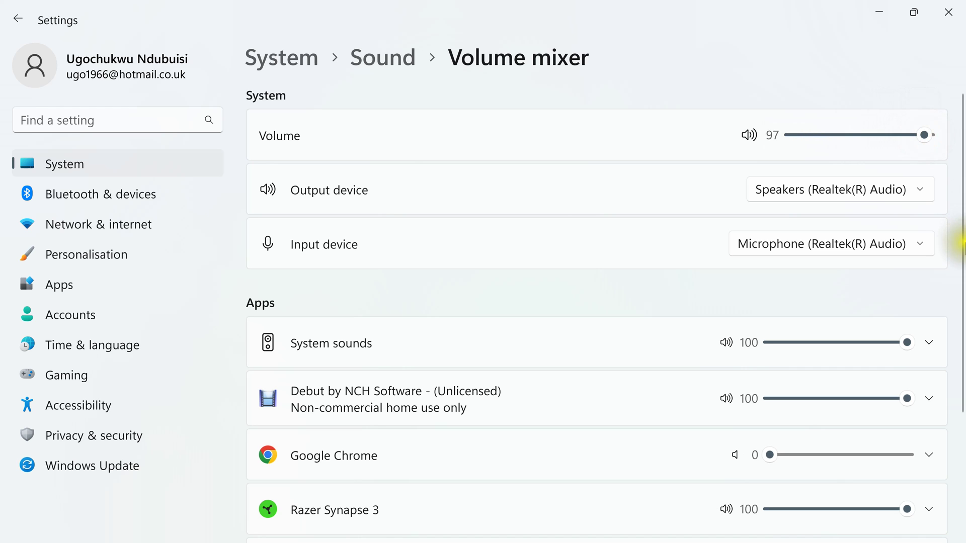
{"action": "left_click_drag", "start_coordinate": [963, 246], "coordinate": [960, 302]}
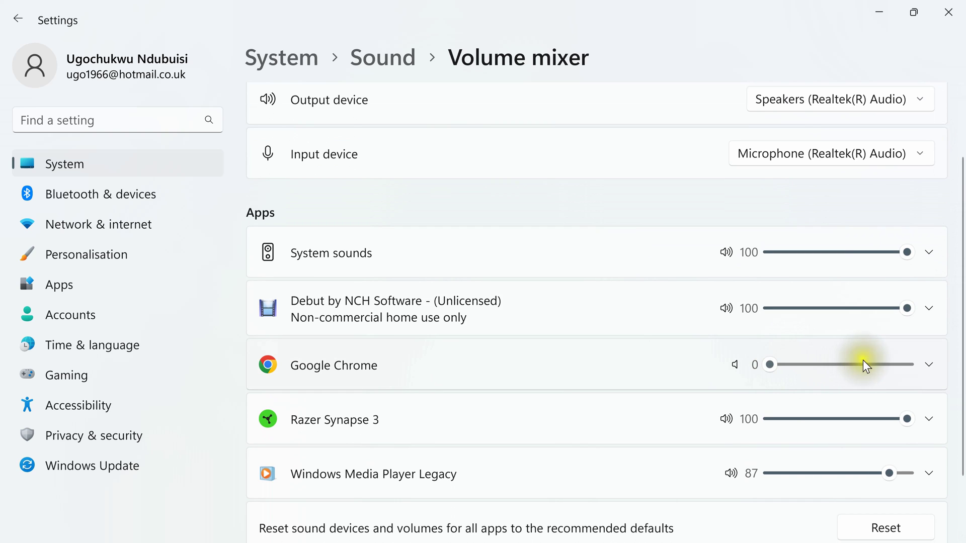
Set Google Chrome's app volume to 0 and pause the playing video.
{"action": "mouse_move", "coordinate": [672, 534]}
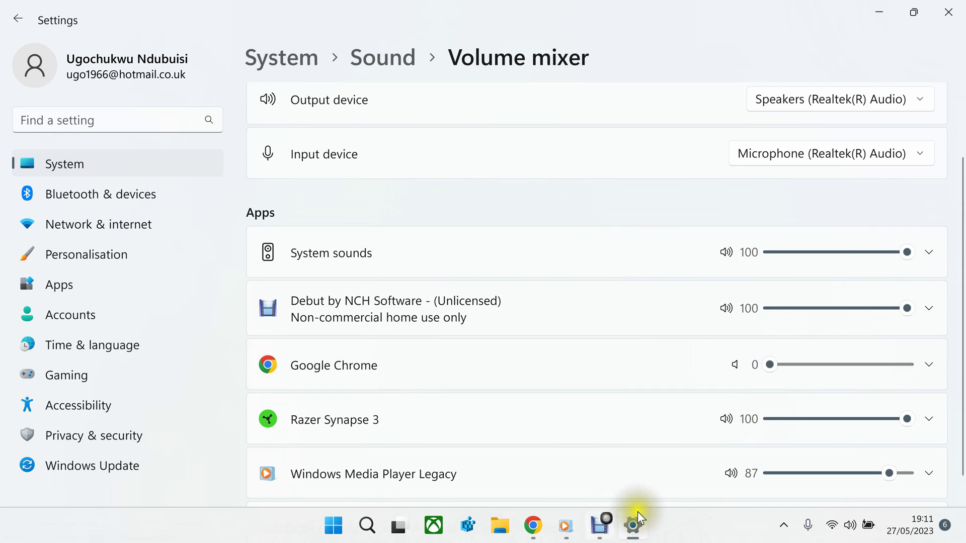
{"action": "mouse_move", "coordinate": [771, 367]}
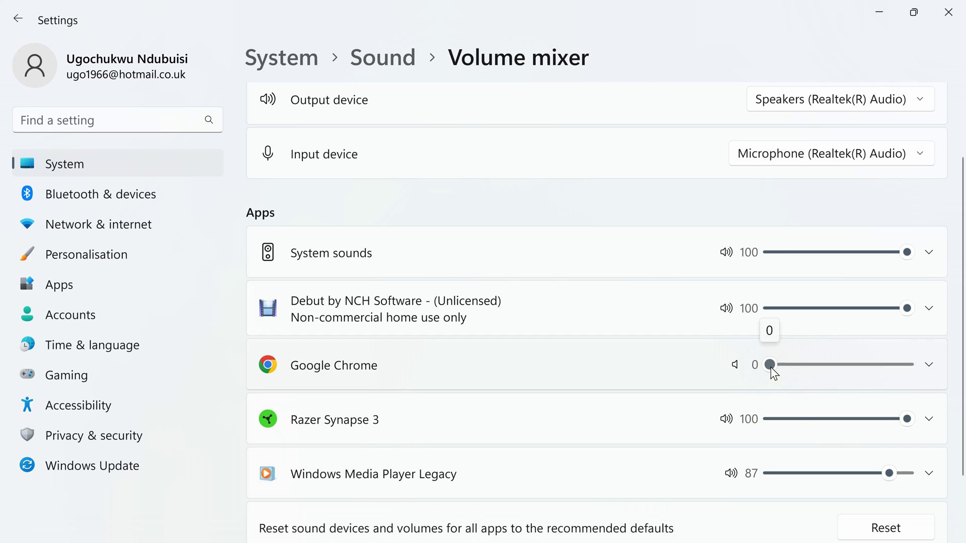
{"action": "left_click", "coordinate": [771, 366]}
{"action": "mouse_move", "coordinate": [771, 366]}
{"action": "left_mouse_down"}
{"action": "mouse_move", "coordinate": [832, 366]}
{"action": "mouse_move", "coordinate": [765, 371]}
{"action": "left_mouse_up"}
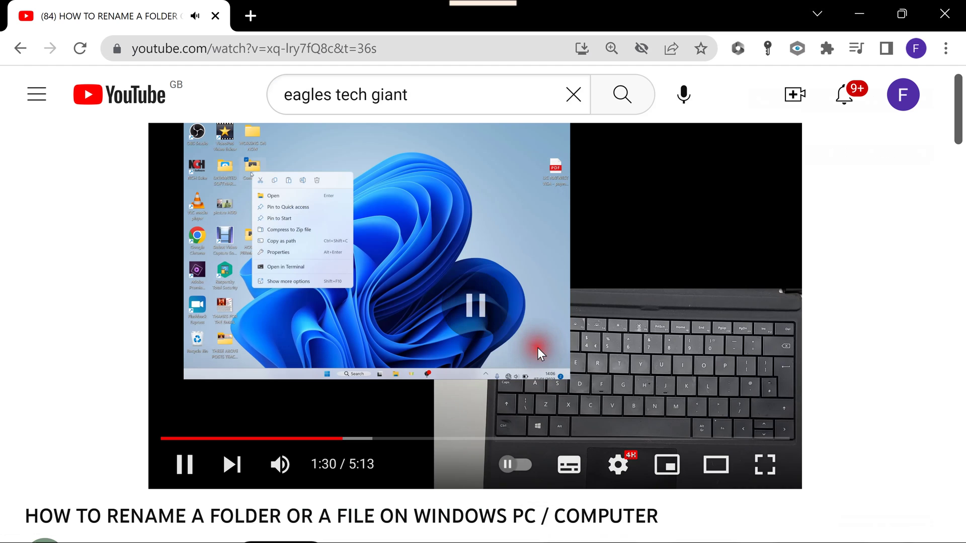
{"action": "left_click", "coordinate": [538, 352]}
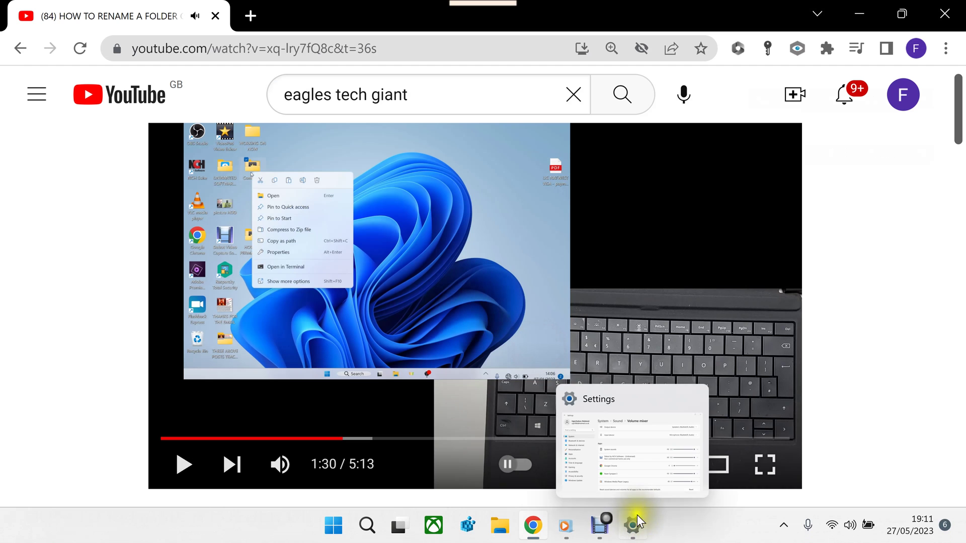
Minimize Chrome and Settings, then bring up Windows Media Player Legacy.
{"action": "left_click", "coordinate": [863, 11]}
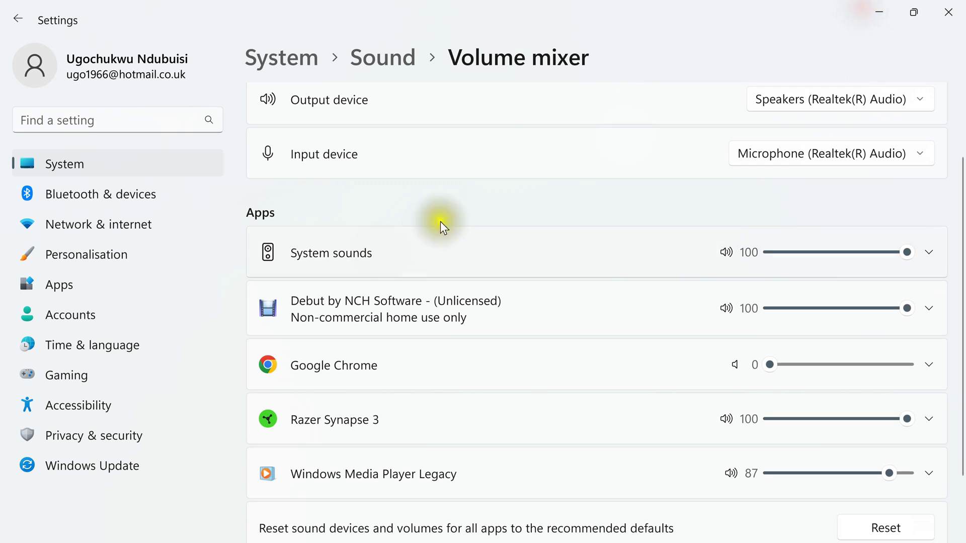
{"action": "left_click", "coordinate": [878, 4]}
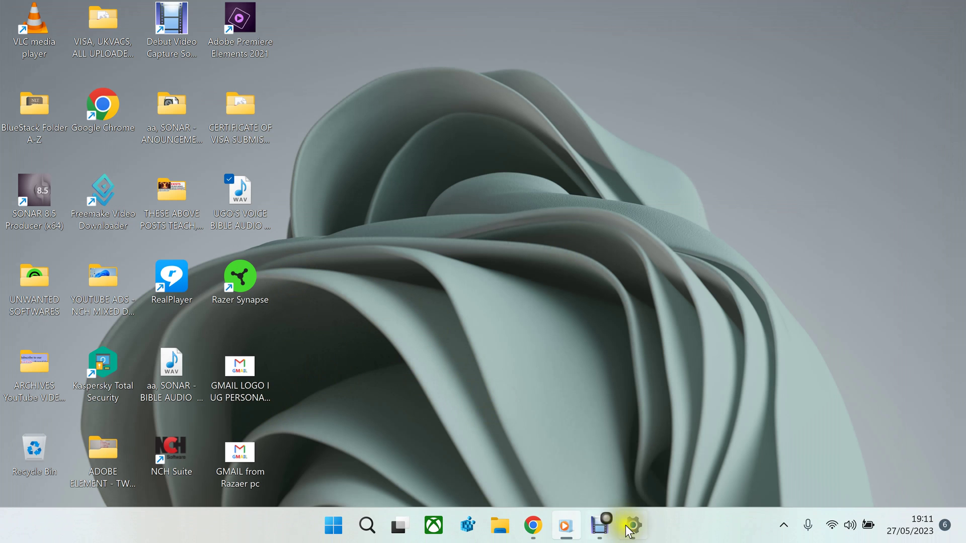
{"action": "left_click", "coordinate": [564, 525]}
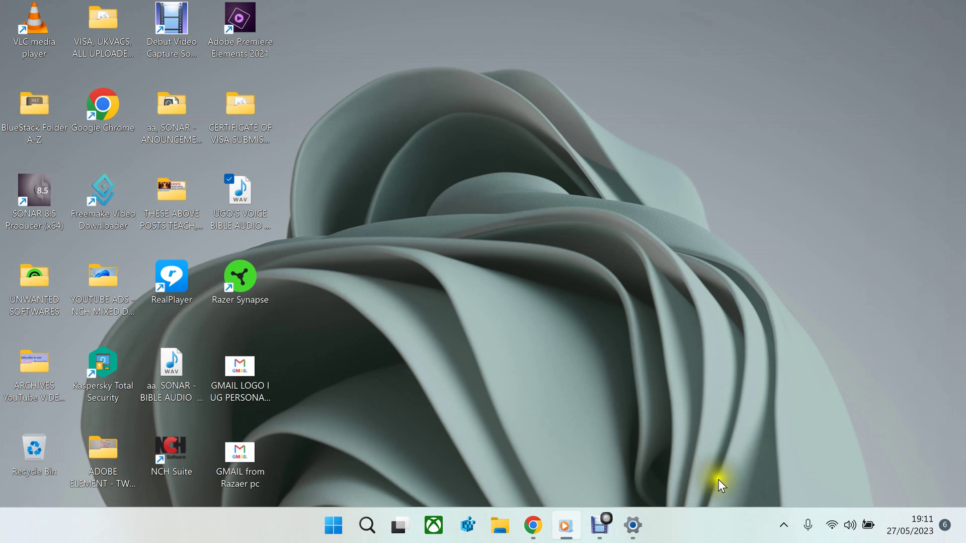
Bring back the Volume mixer and set Windows Media Player Legacy's app volume to 95.
{"action": "left_click", "coordinate": [632, 526]}
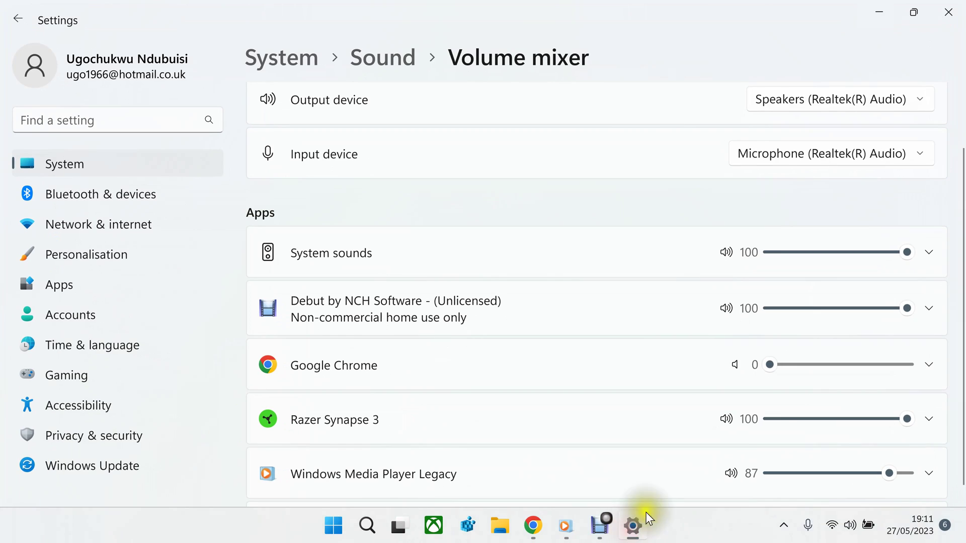
{"action": "scroll", "coordinate": [777, 307], "scroll_direction": "down", "scroll_amount": 2}
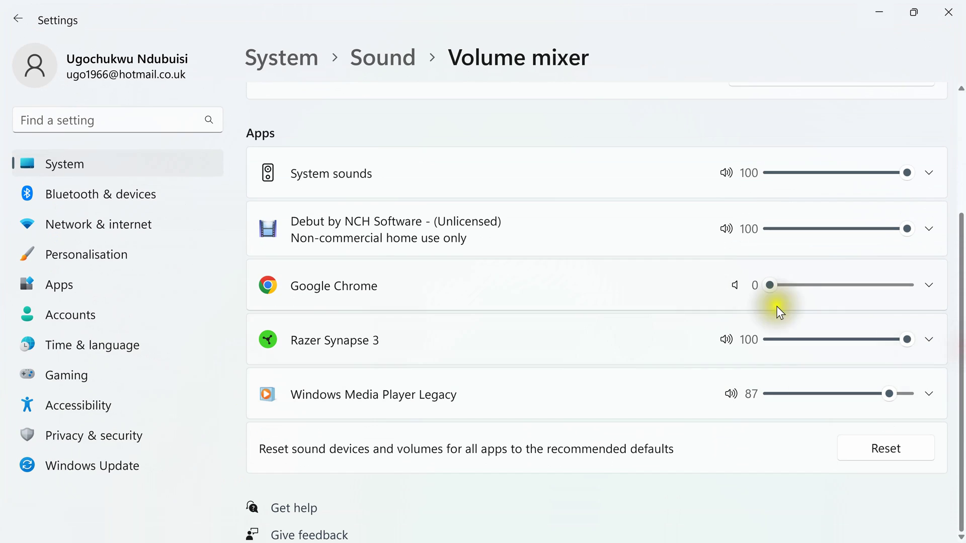
{"action": "mouse_move", "coordinate": [889, 394]}
{"action": "left_mouse_down"}
{"action": "mouse_move", "coordinate": [845, 401]}
{"action": "mouse_move", "coordinate": [903, 401]}
{"action": "left_mouse_up"}
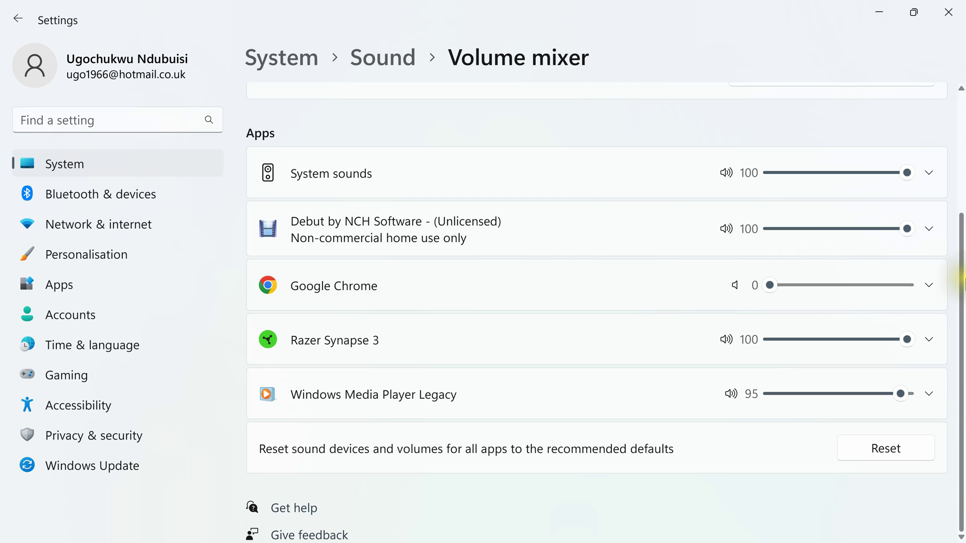
{"action": "left_click_drag", "start_coordinate": [960, 280], "coordinate": [961, 131]}
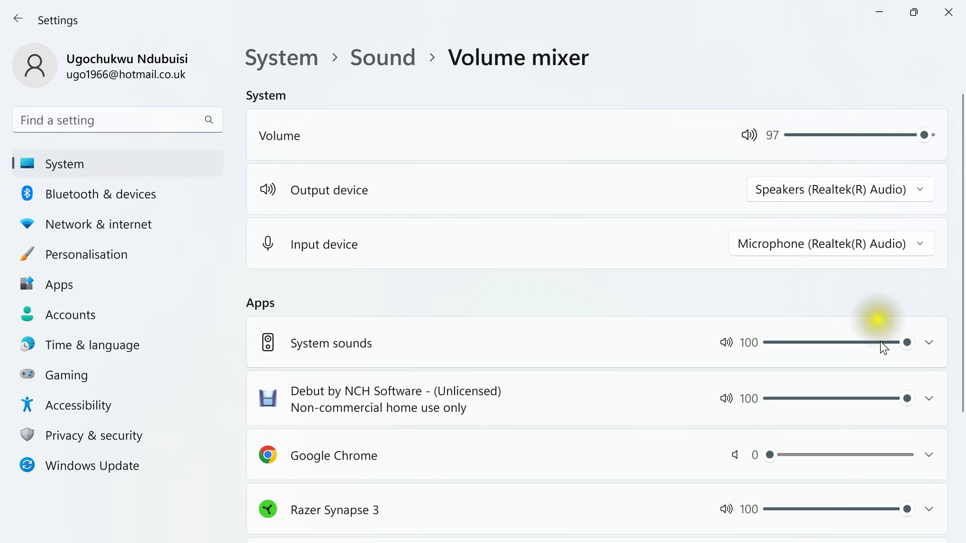
Move Google Chrome's app volume to 100 and Windows Media Player Legacy's to 17.
{"action": "left_click_drag", "start_coordinate": [961, 155], "coordinate": [961, 236]}
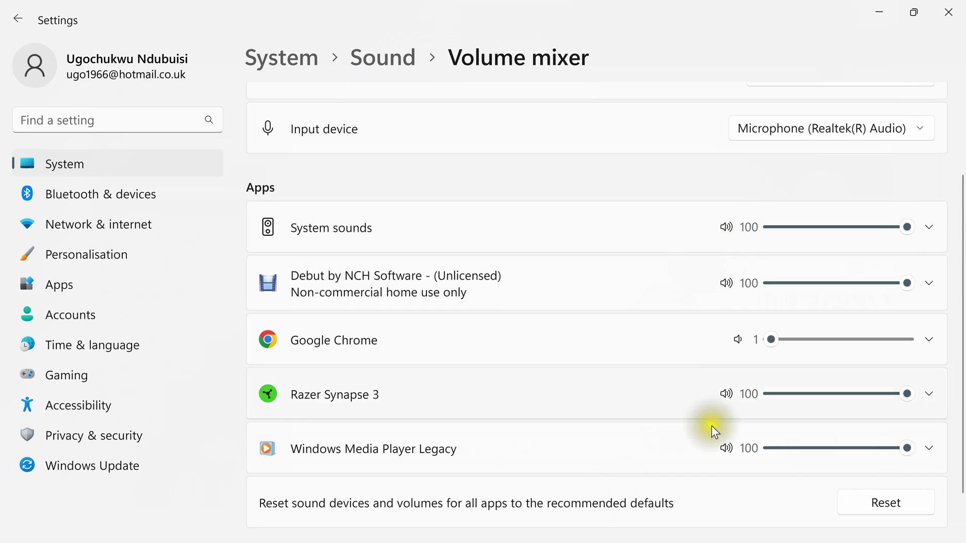
{"action": "left_click", "coordinate": [905, 230]}
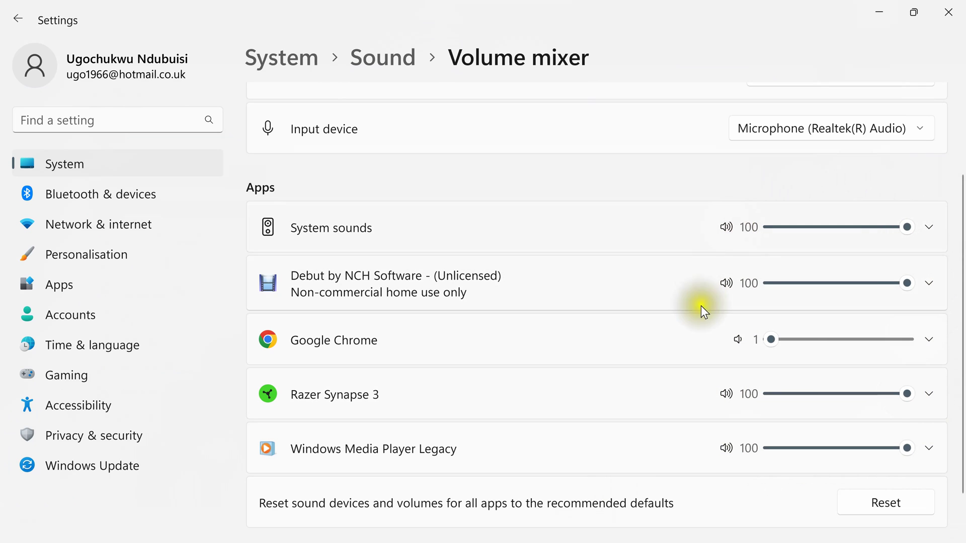
{"action": "left_click", "coordinate": [793, 448]}
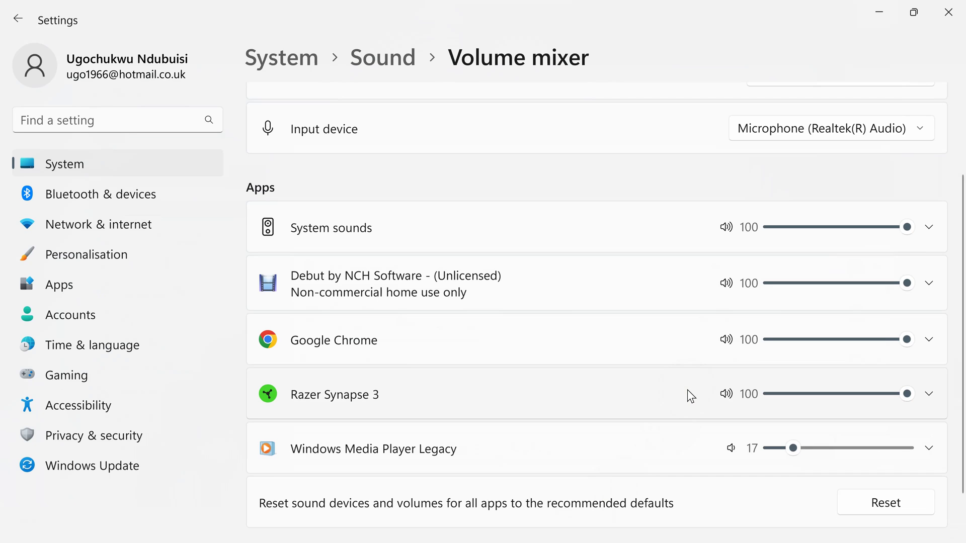
{"action": "scroll", "coordinate": [687, 390], "scroll_direction": "up", "scroll_amount": 3}
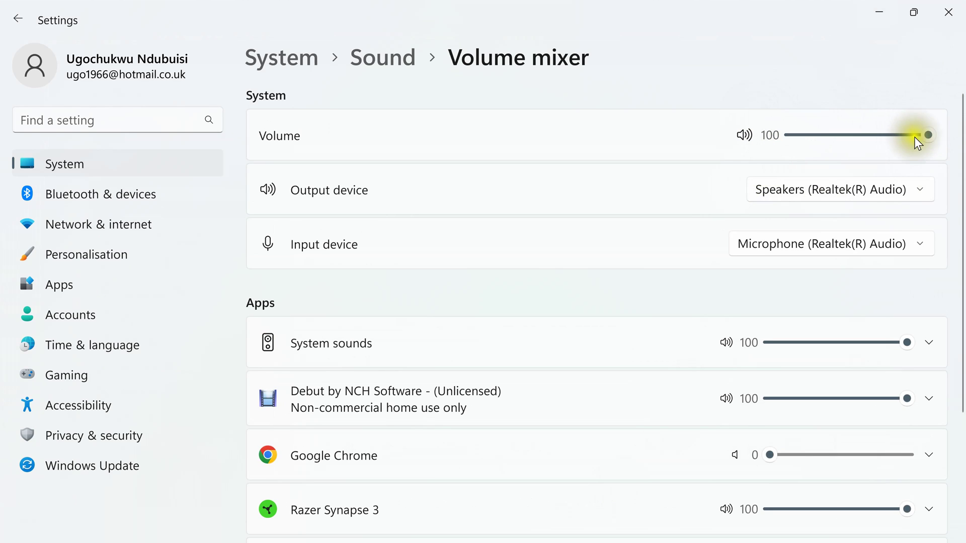
Change the system volume in the mixer, then set it to 100 in quick settings.
{"action": "left_click_drag", "start_coordinate": [926, 134], "coordinate": [960, 126]}
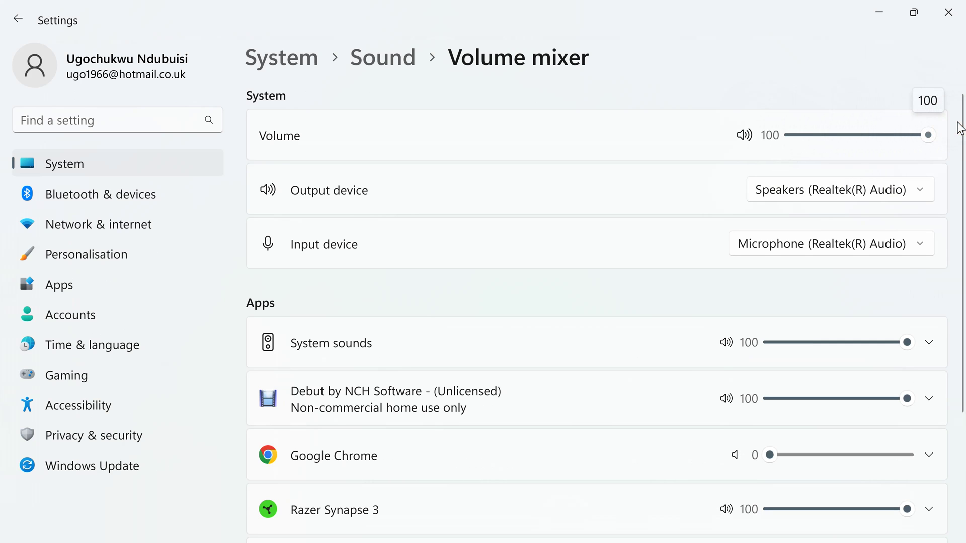
{"action": "left_click", "coordinate": [881, 6]}
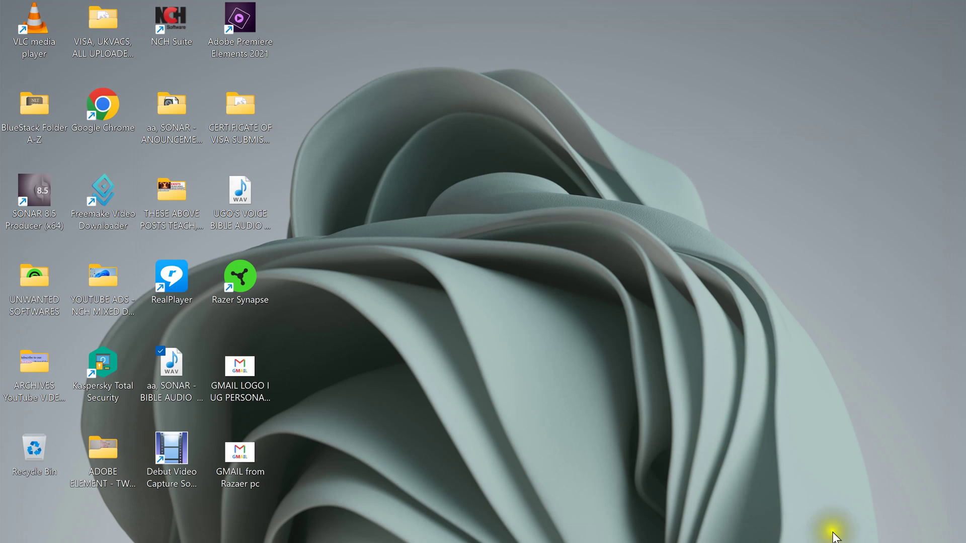
{"action": "mouse_move", "coordinate": [785, 540]}
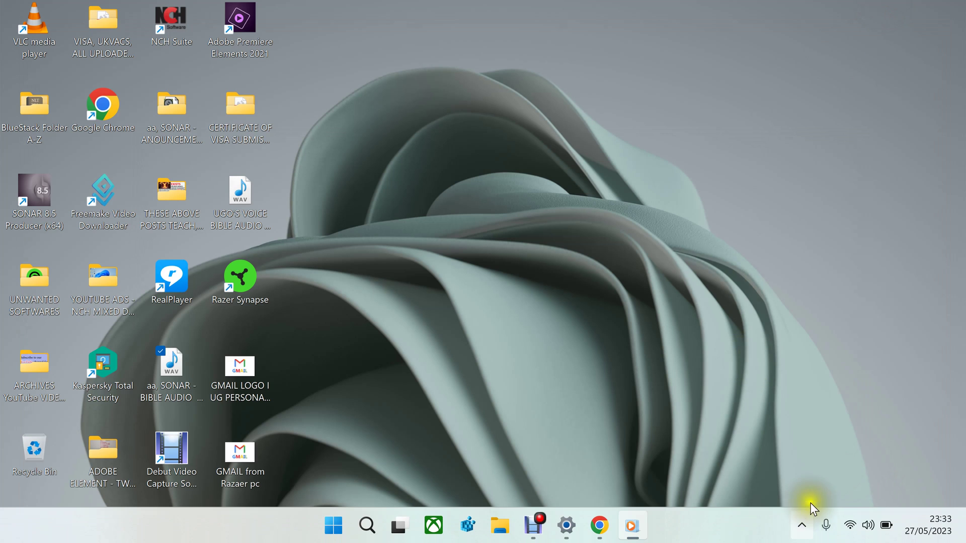
{"action": "left_click", "coordinate": [866, 526]}
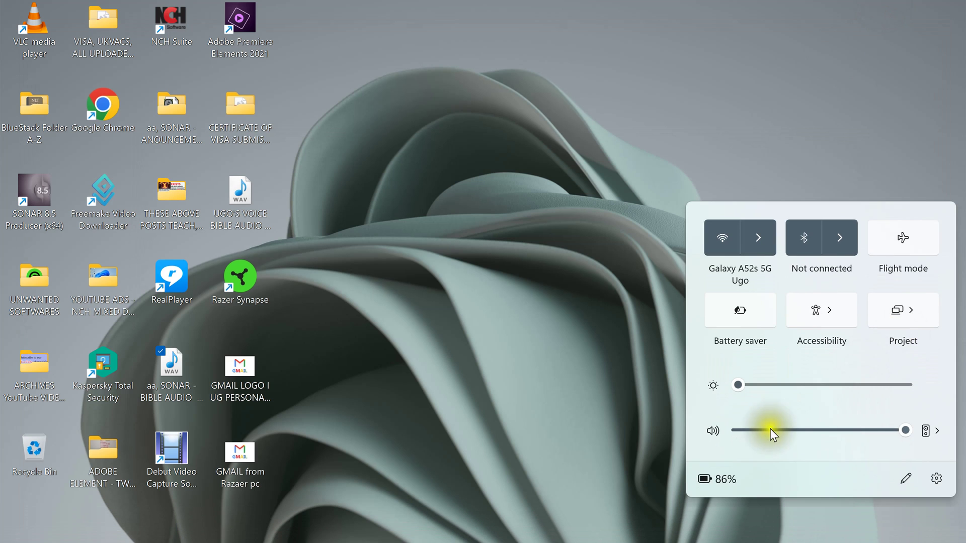
{"action": "left_click_drag", "start_coordinate": [905, 430], "coordinate": [927, 430]}
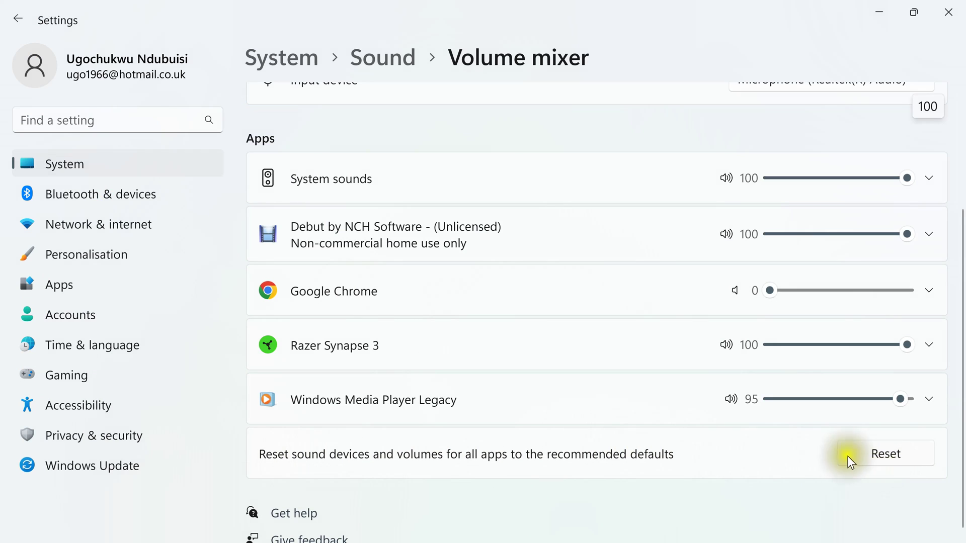
Restore all sound devices and per-app volumes to the recommended defaults with Reset.
{"action": "left_click", "coordinate": [902, 459]}
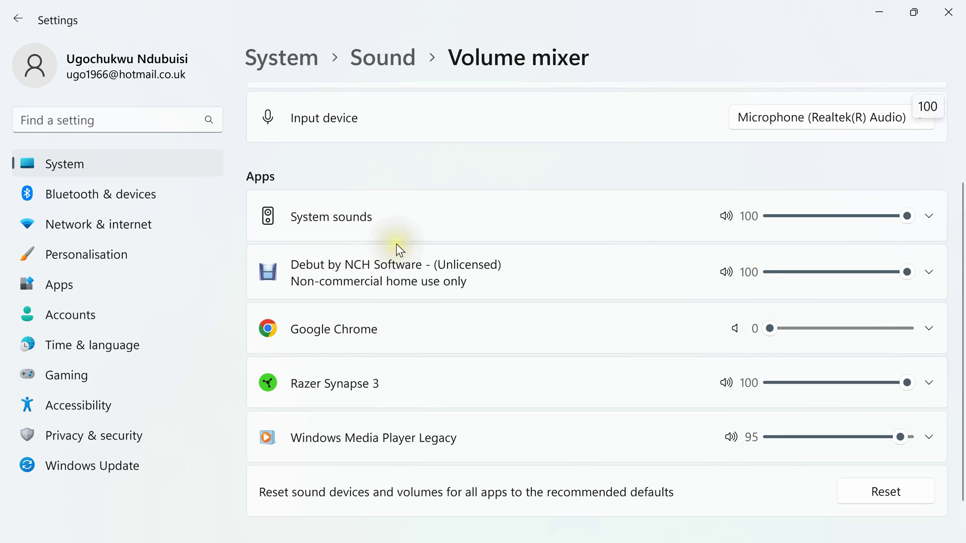
{"action": "scroll", "coordinate": [862, 272], "scroll_direction": "up", "scroll_amount": 2}
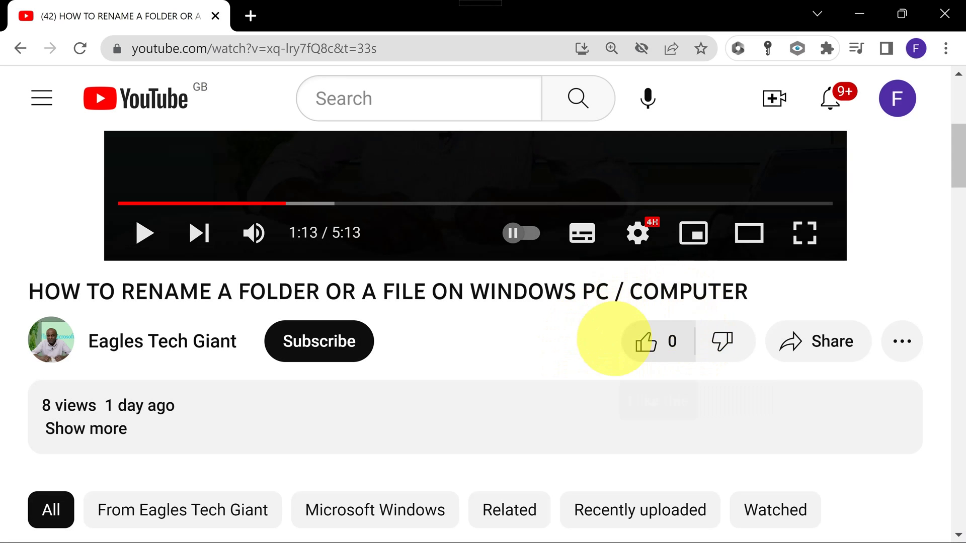
Like the tutorial video, bringing its like count to 1.
{"action": "left_click", "coordinate": [646, 342]}
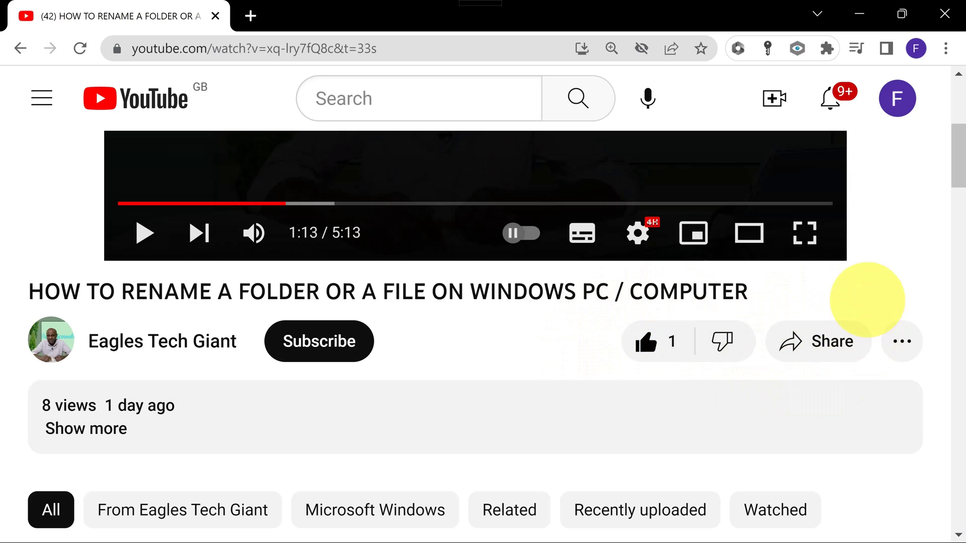
{"action": "left_click", "coordinate": [802, 341]}
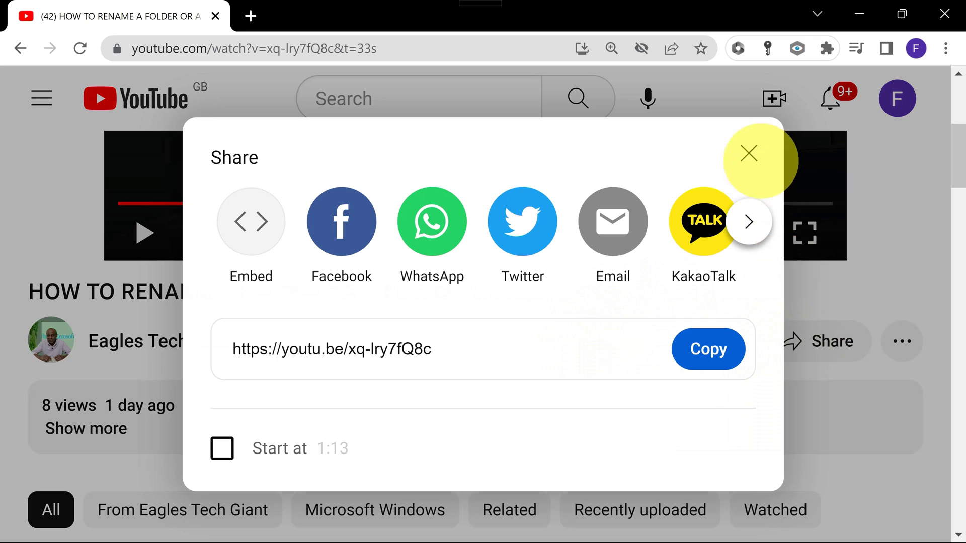
{"action": "left_click", "coordinate": [750, 154]}
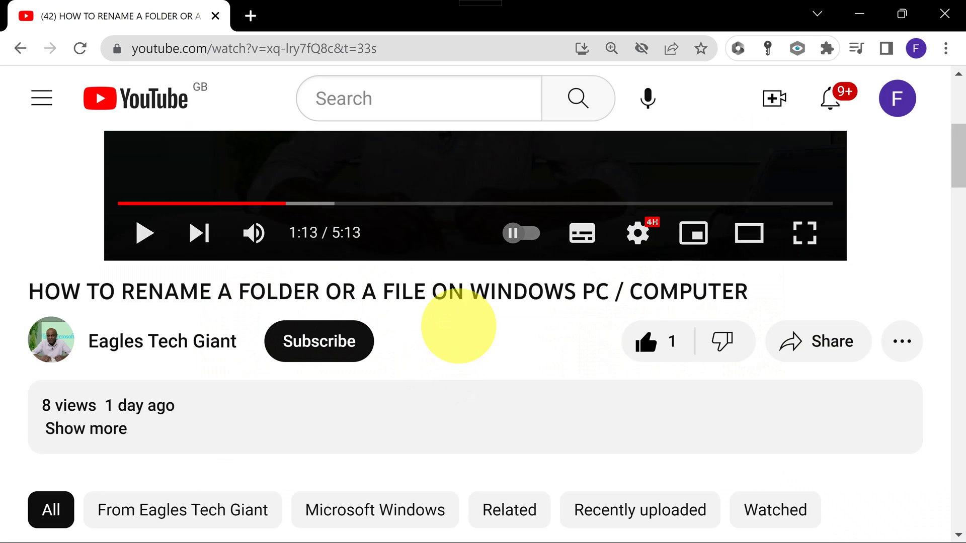
Subscribe to the Eagles Tech Giant channel with notifications set to All.
{"action": "left_click", "coordinate": [351, 338]}
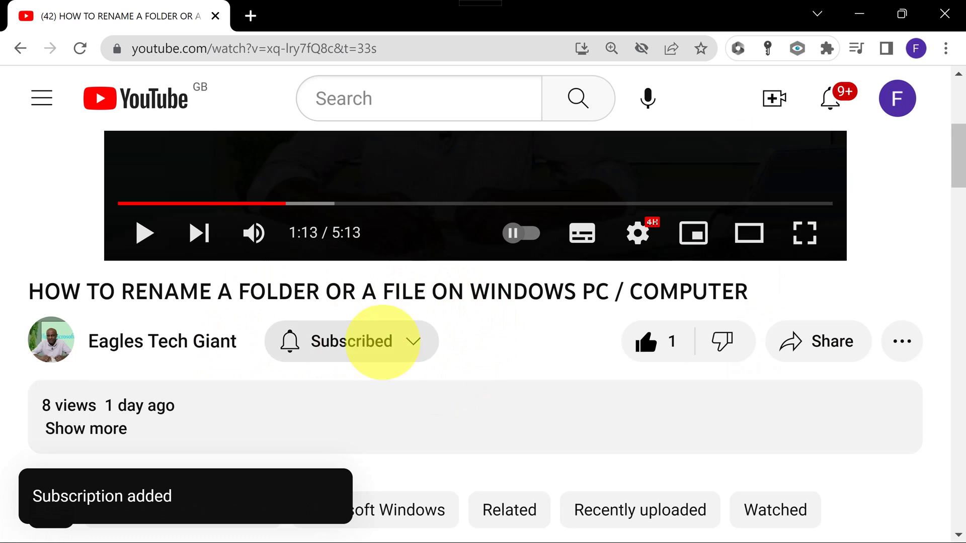
{"action": "left_click", "coordinate": [420, 341]}
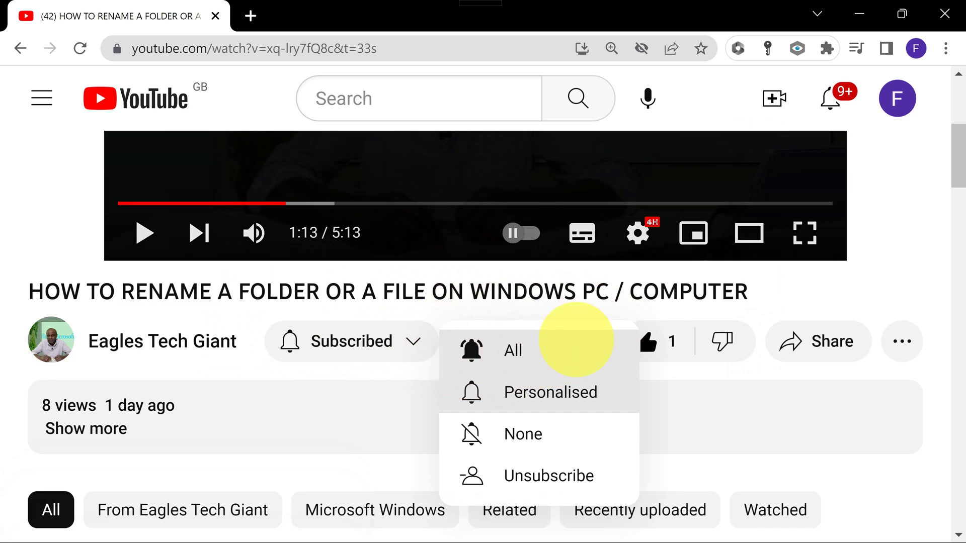
{"action": "left_click", "coordinate": [471, 347]}
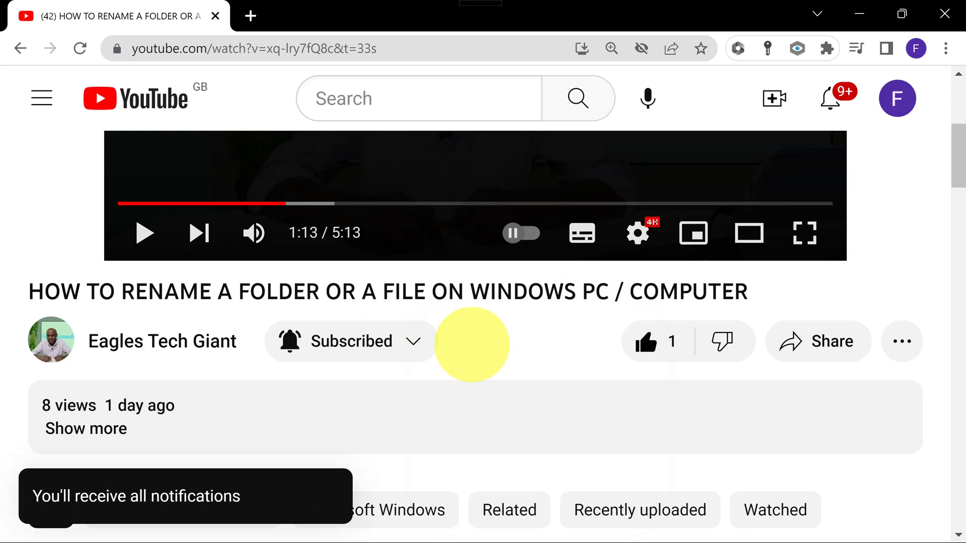